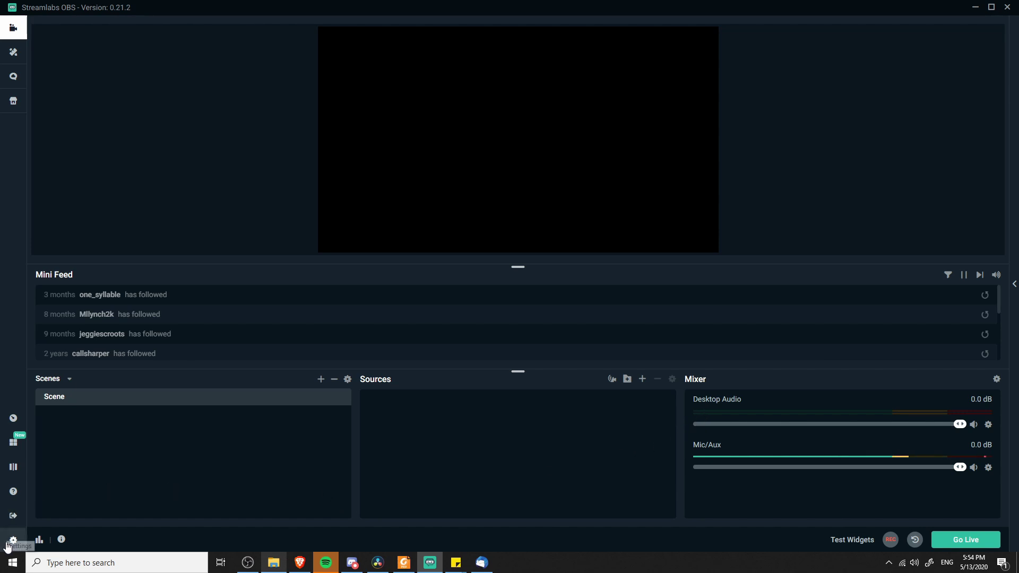
# - Change Output Mode from Simple to Advanced in the Output settings
pyautogui.click(7, 544)
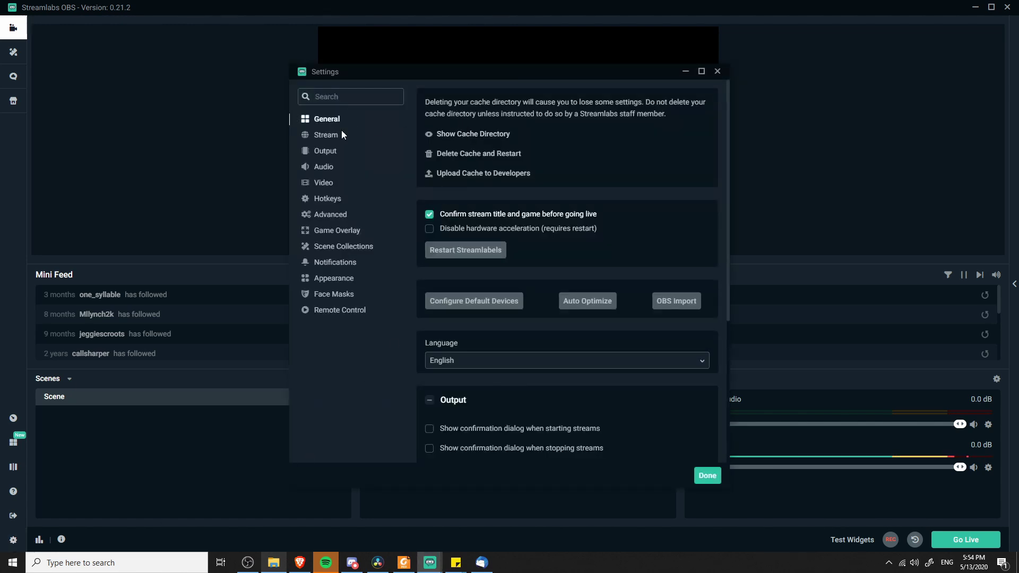
pyautogui.click(335, 159)
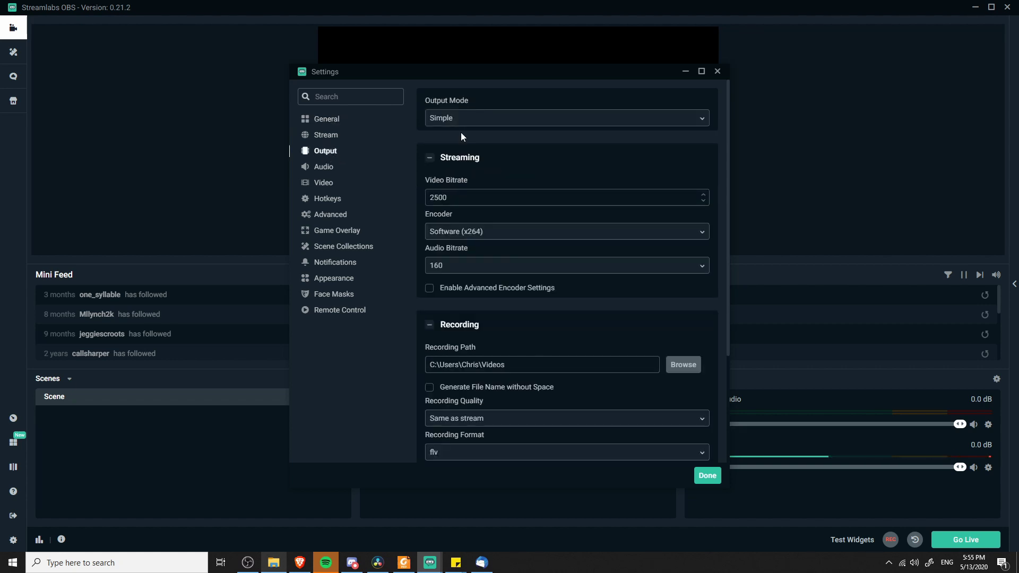
pyautogui.click(470, 120)
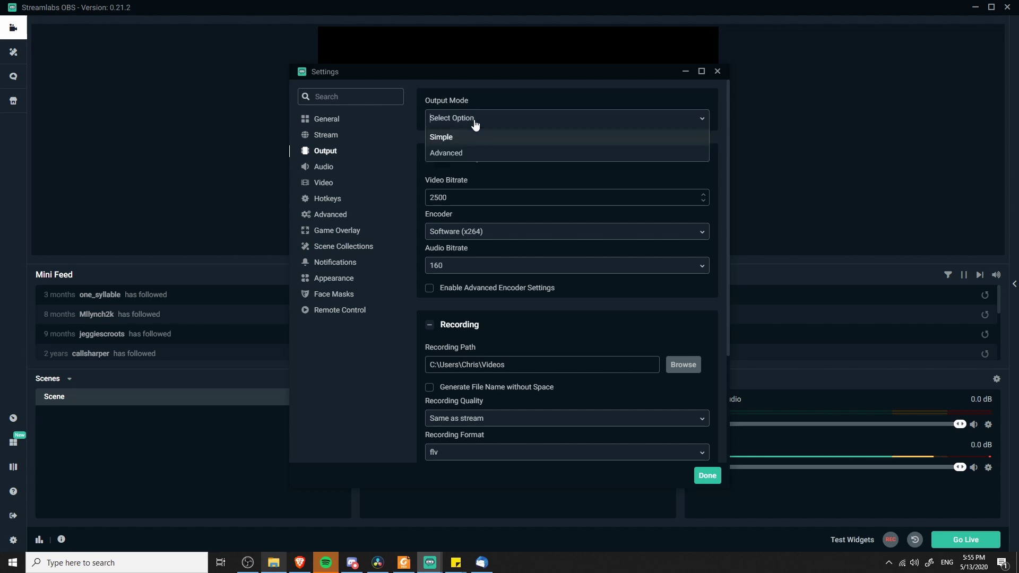
pyautogui.click(474, 154)
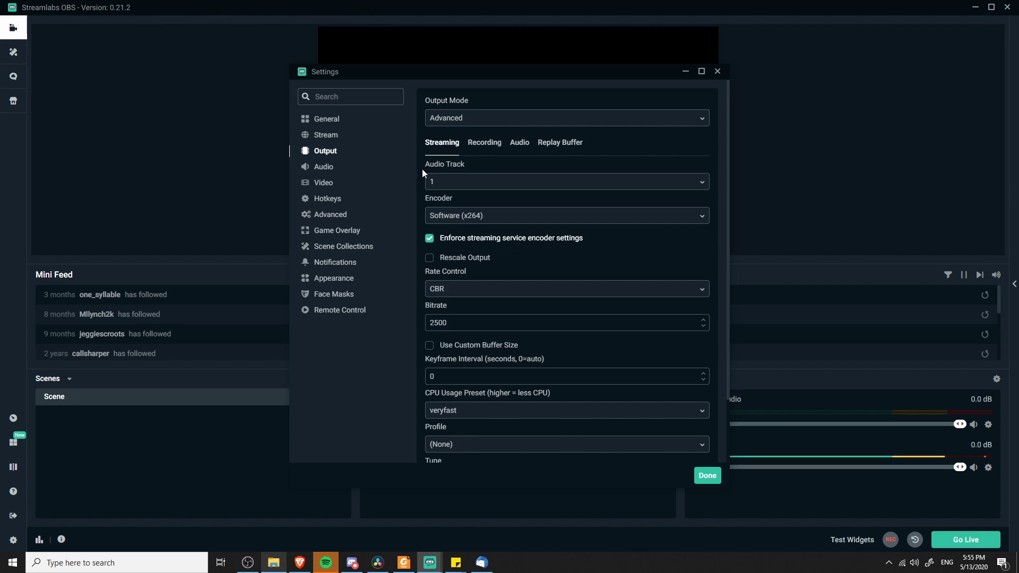
pyautogui.click(482, 183)
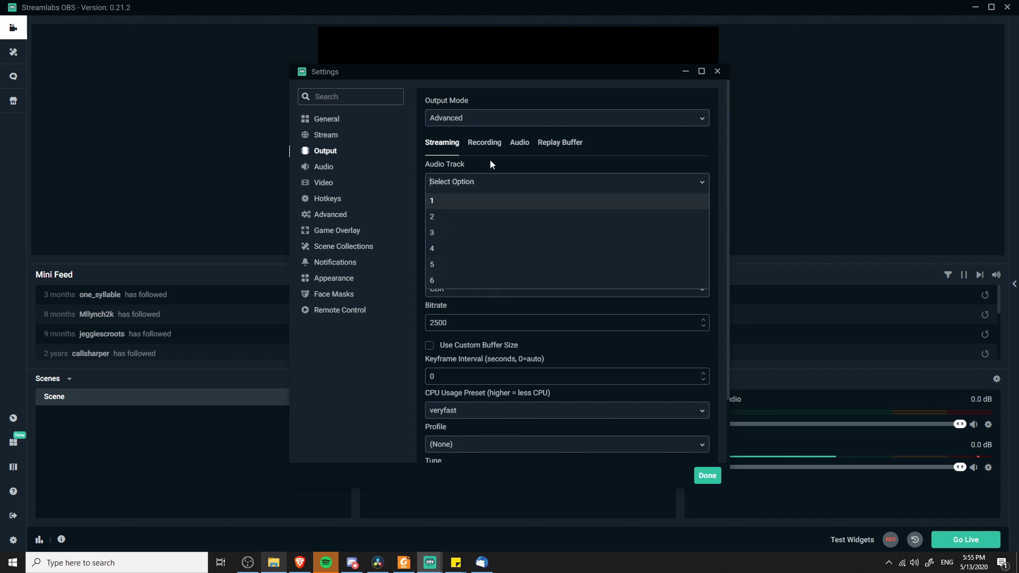
pyautogui.press('Return')
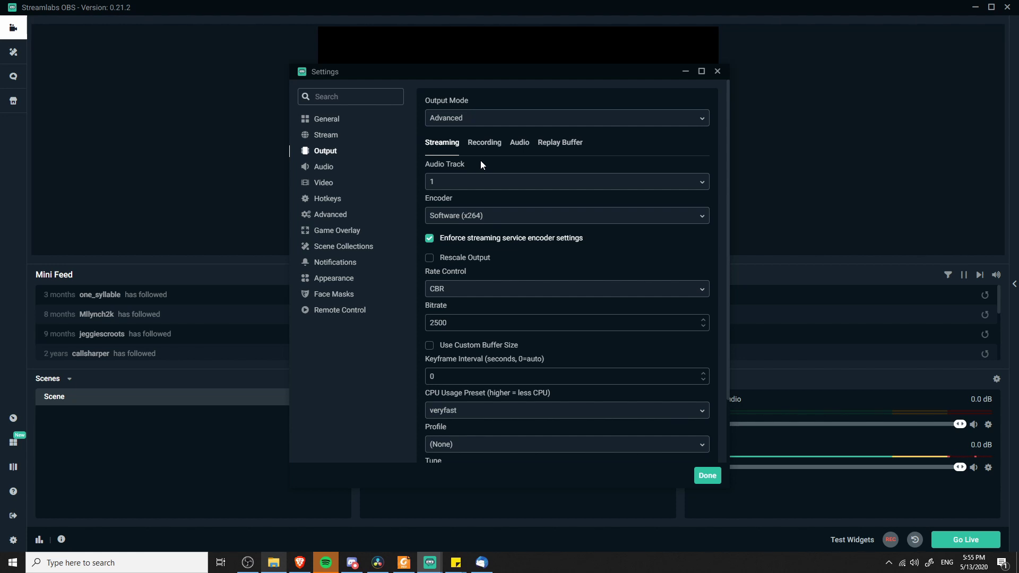
# - On the Recording tab, set Recording Format to mp4 and tick Audio Track 1
pyautogui.click(492, 148)
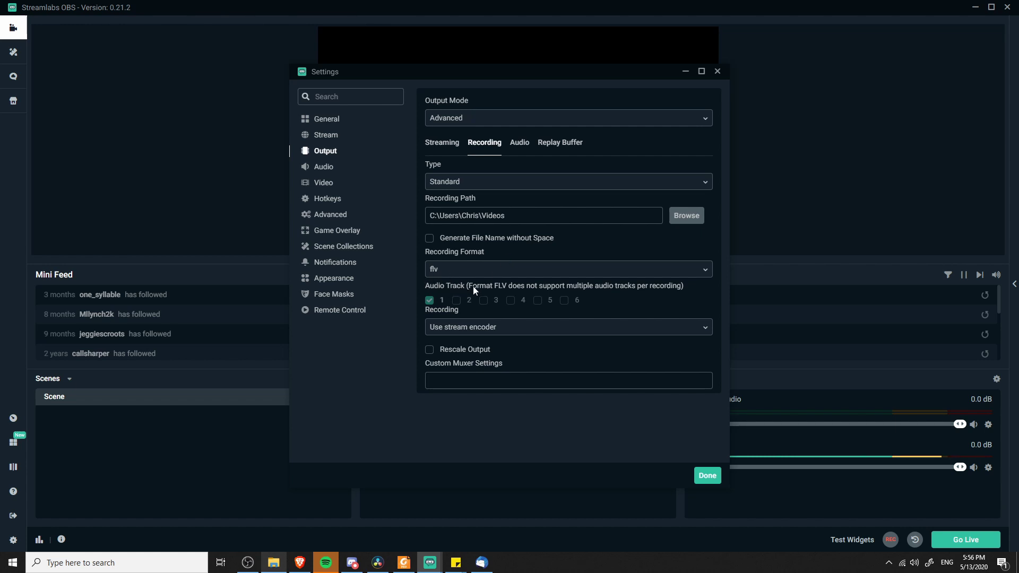
pyautogui.click(706, 272)
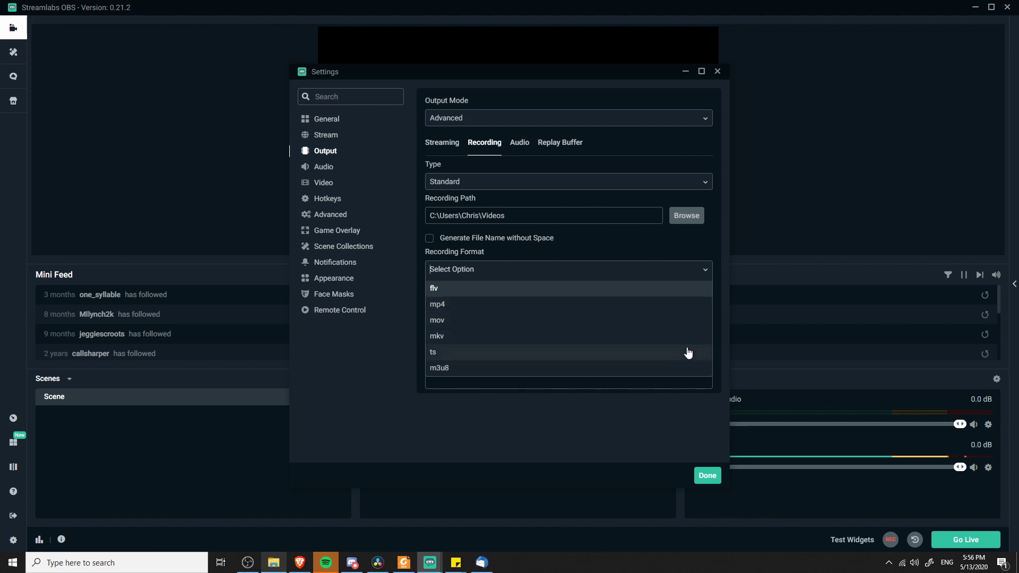
pyautogui.click(463, 311)
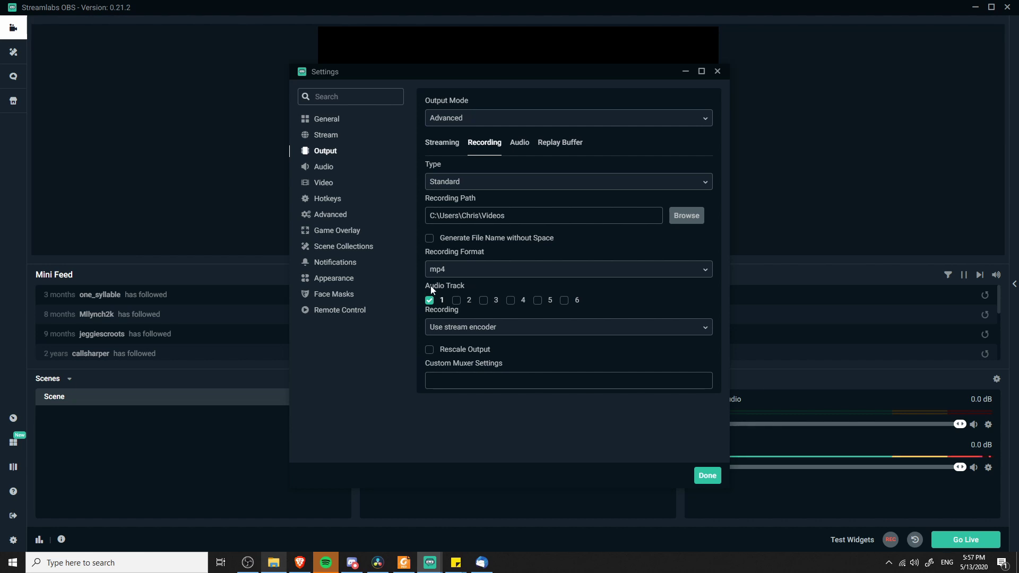
pyautogui.click(428, 300)
# - Record audio tracks 2 and 3 instead of track 1, then view the Audio tab's track names and bitrates
pyautogui.click(452, 145)
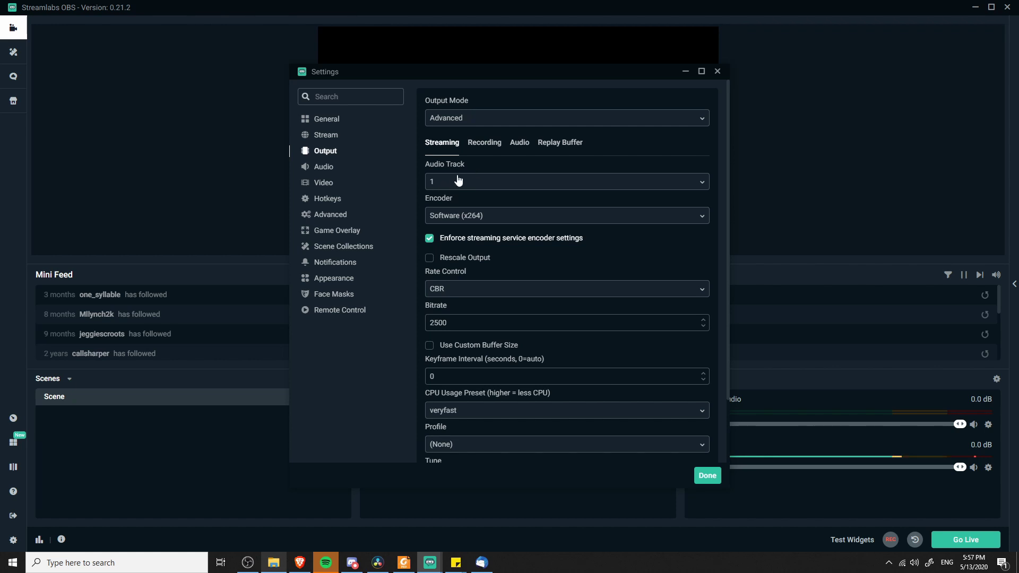
pyautogui.click(483, 144)
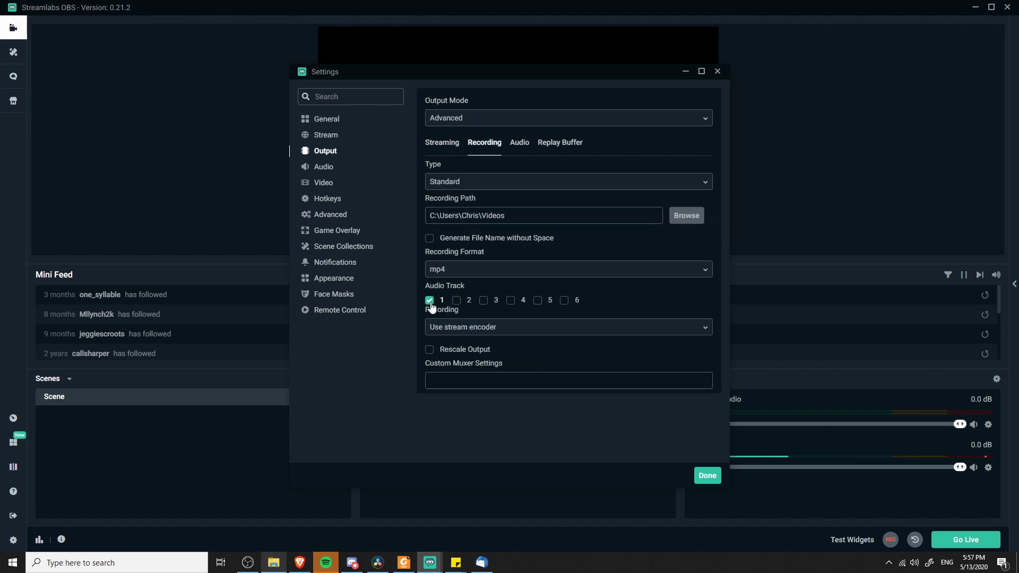
pyautogui.moveTo(520, 76); pyautogui.dragTo(422, 84)
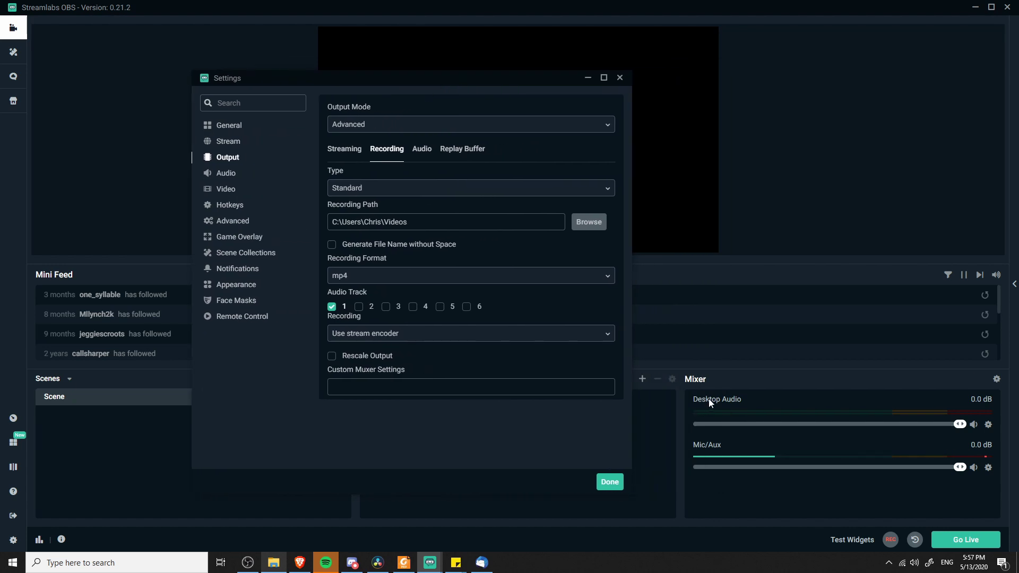
pyautogui.click(332, 308)
pyautogui.click(391, 309)
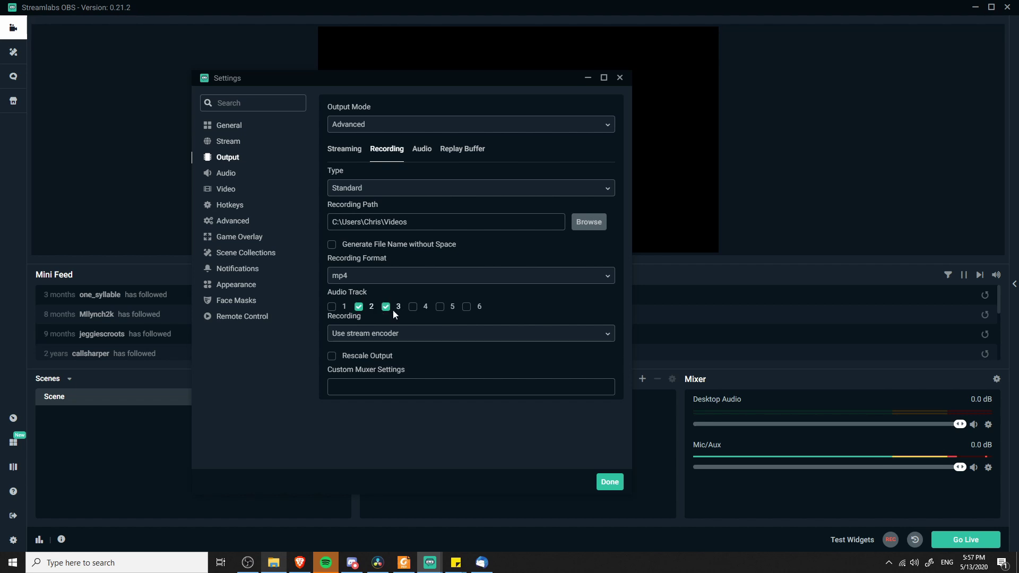
pyautogui.click(422, 150)
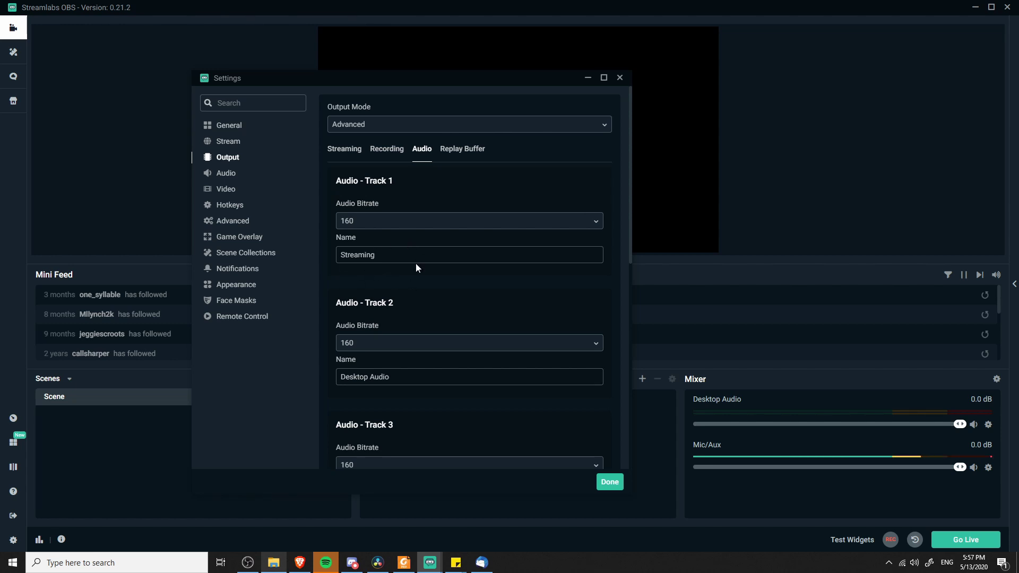
# - Check the track Name fields: Track 1 Streaming, Track 2 Desktop Audio, Track 3 Microphone
pyautogui.moveTo(378, 255); pyautogui.dragTo(284, 253)
pyautogui.click(391, 266)
pyautogui.click(335, 259)
pyautogui.moveTo(376, 255); pyautogui.dragTo(321, 248)
pyautogui.scroll(-1, 378, 272)
pyautogui.click(437, 260)
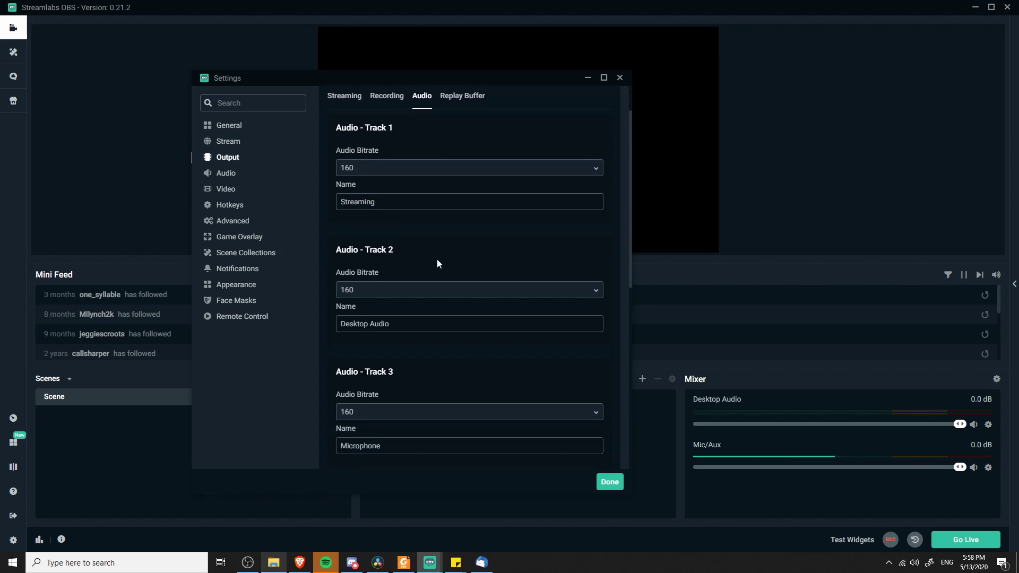
pyautogui.moveTo(393, 323); pyautogui.dragTo(330, 321)
pyautogui.scroll(-2, 420, 327)
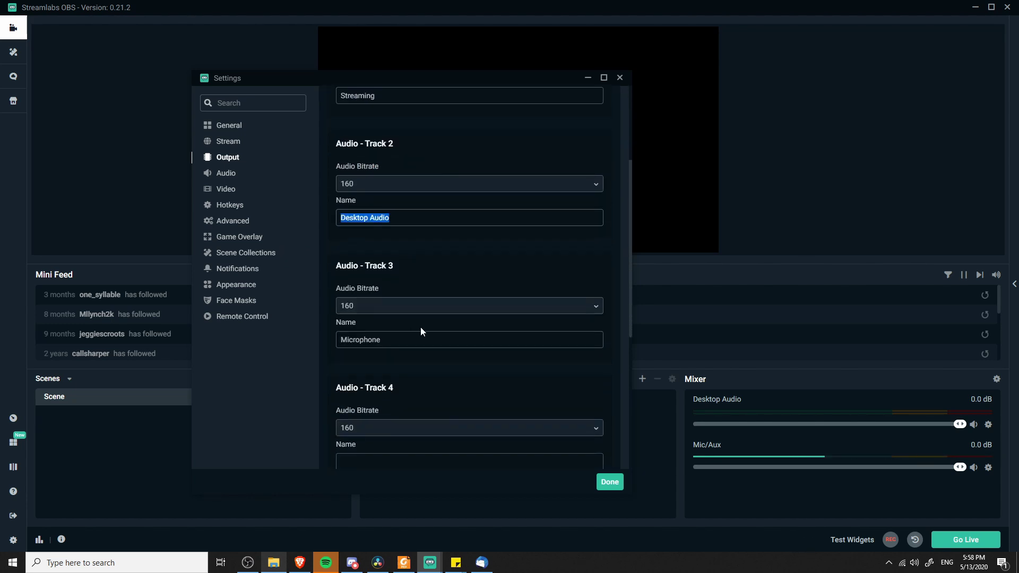
pyautogui.moveTo(420, 340); pyautogui.dragTo(331, 339)
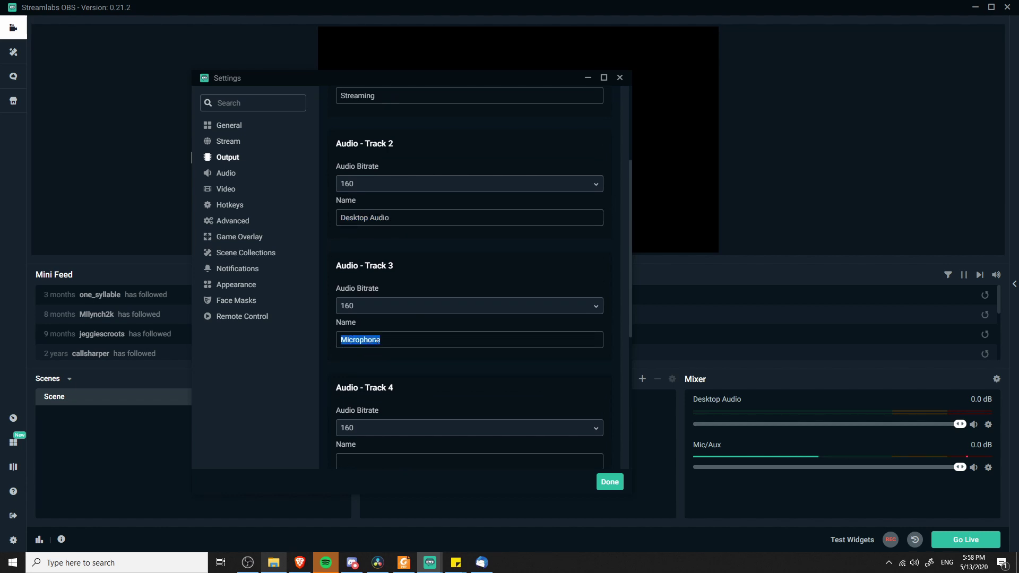
pyautogui.scroll(3, 421, 345)
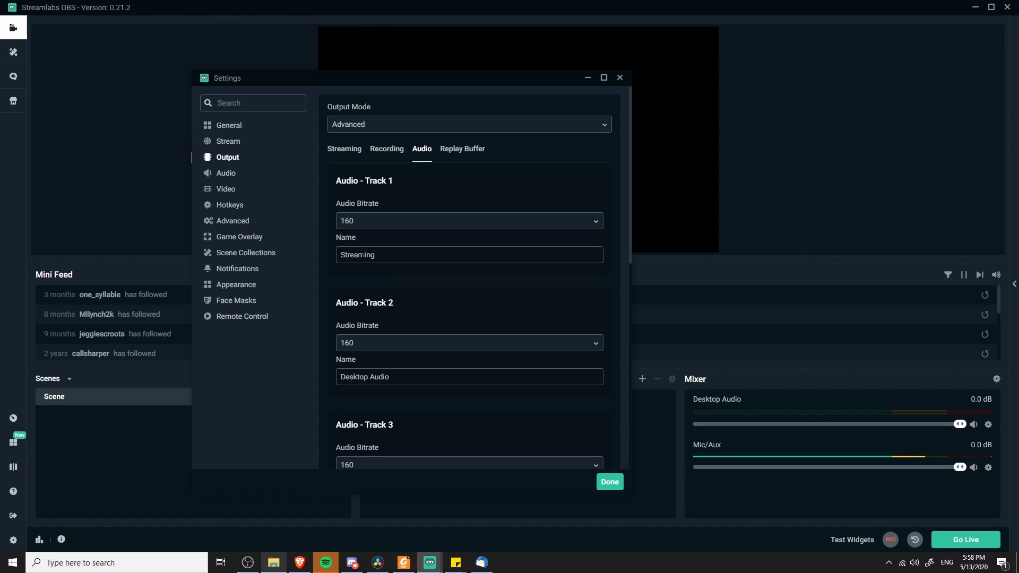
pyautogui.moveTo(377, 255); pyautogui.dragTo(338, 256)
pyautogui.click(405, 269)
# - Confirm the settings with Done, keeping all output changes
pyautogui.click(609, 482)
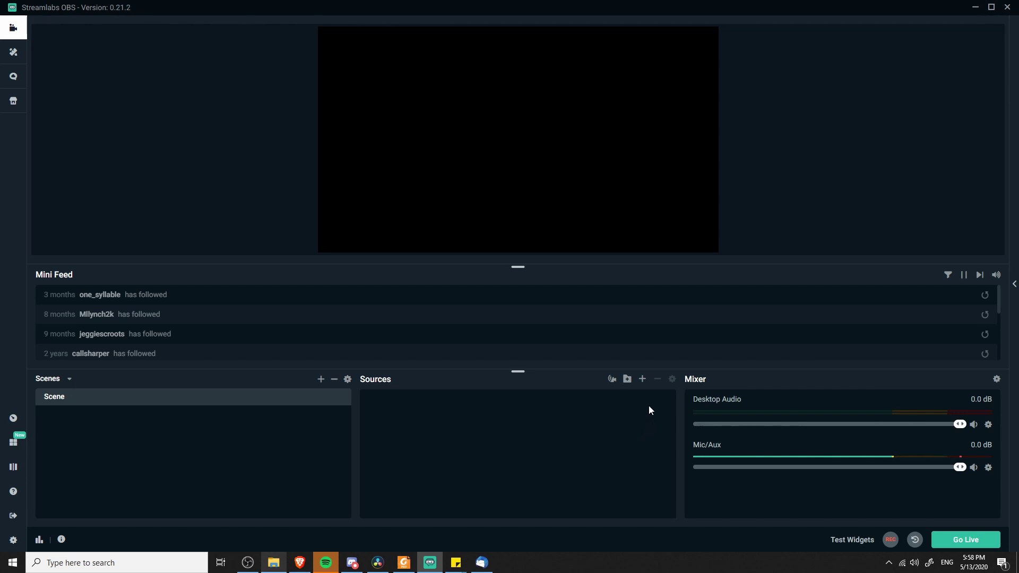
pyautogui.moveTo(697, 389)
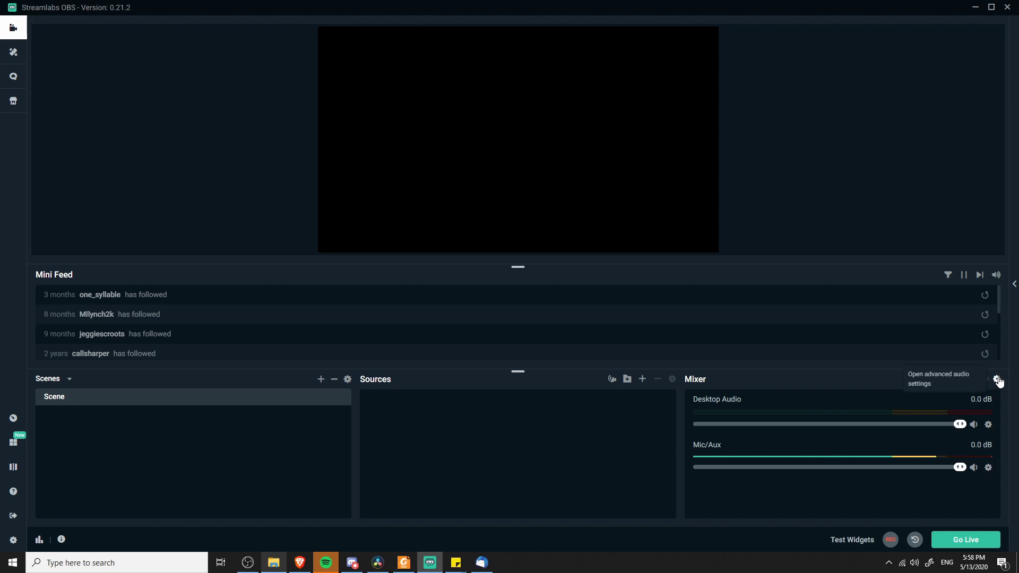
# - In Advanced Audio Settings, uncheck tracks 3, 4, 5 and 6 for Desktop Audio
pyautogui.click(997, 380)
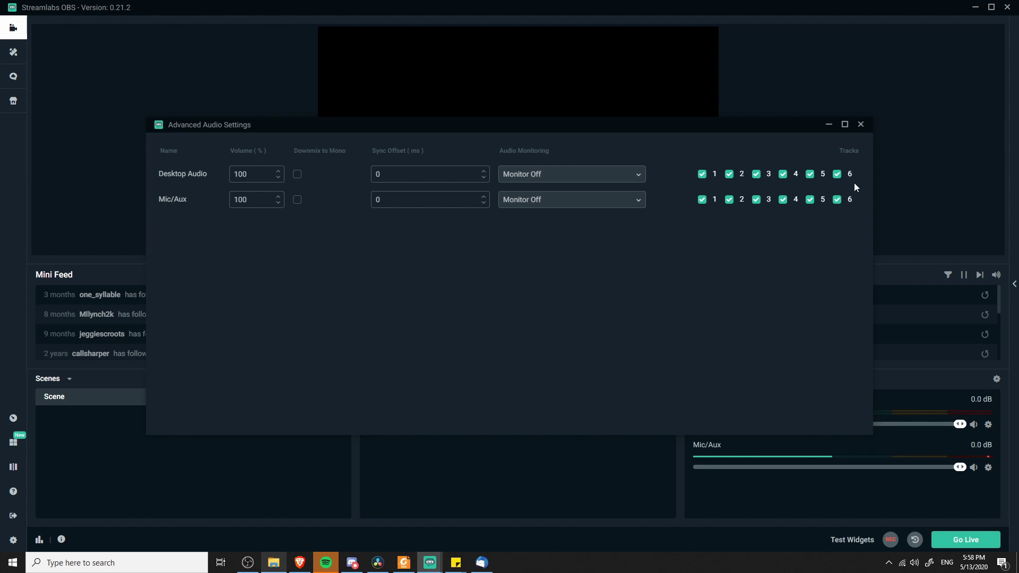
pyautogui.moveTo(781, 127); pyautogui.dragTo(758, 151)
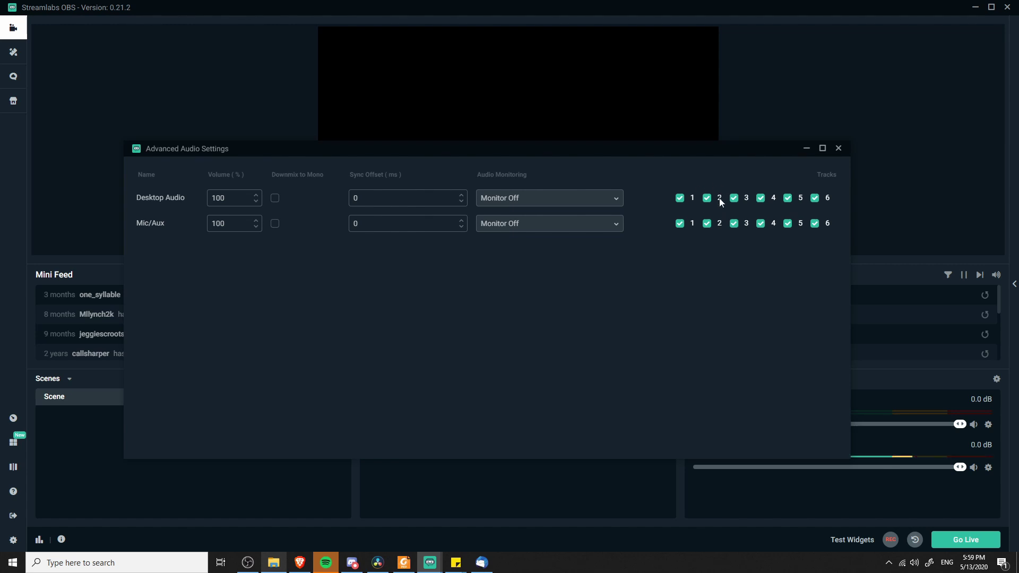
pyautogui.click(734, 198)
pyautogui.click(761, 198)
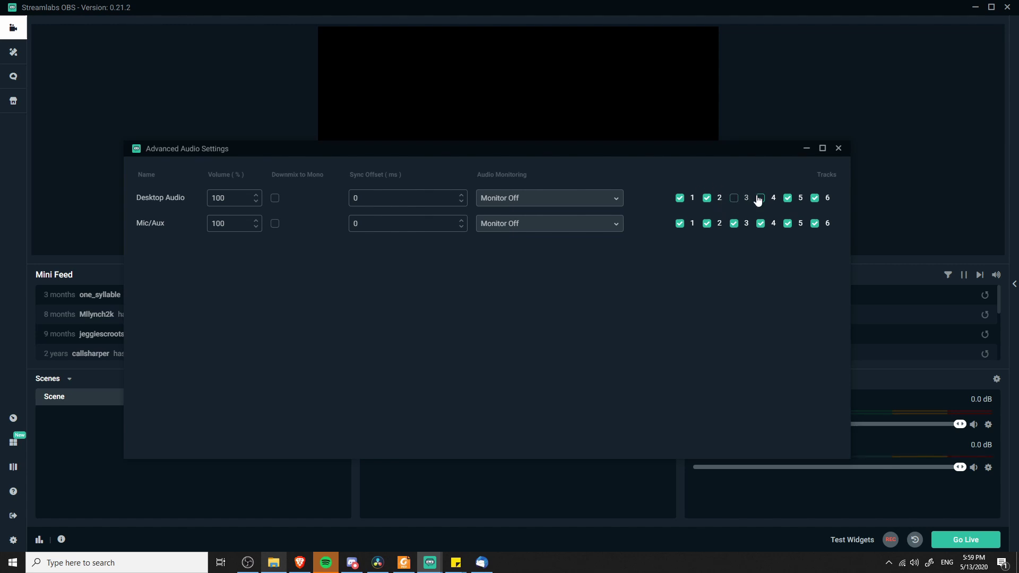
pyautogui.click(787, 198)
pyautogui.click(812, 202)
# - Set Mic/Aux to tracks 1 and 3 only, unchecking tracks 2, 4, 5 and 6
pyautogui.click(734, 223)
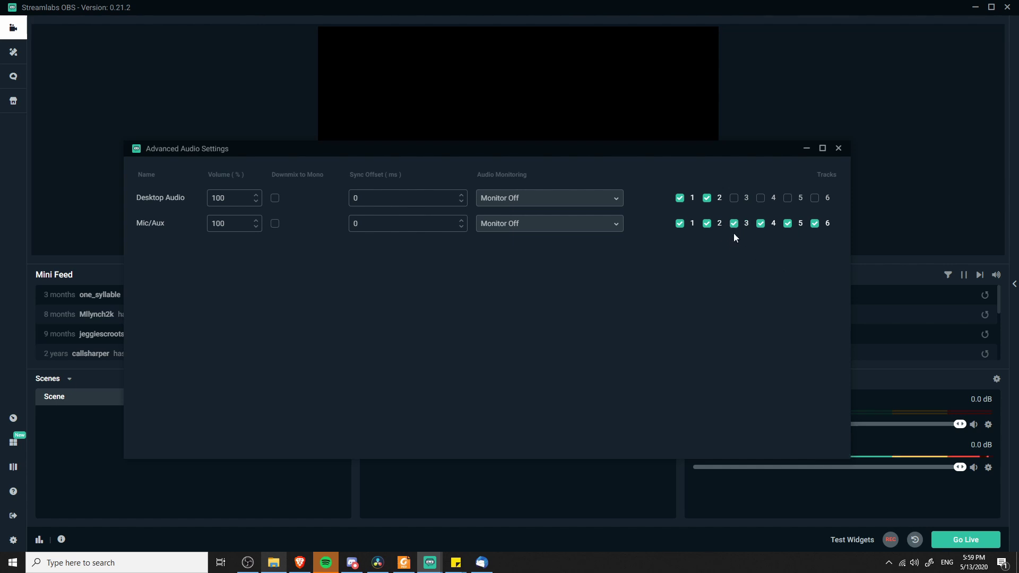
pyautogui.click(707, 223)
pyautogui.click(761, 223)
pyautogui.click(789, 223)
pyautogui.click(814, 223)
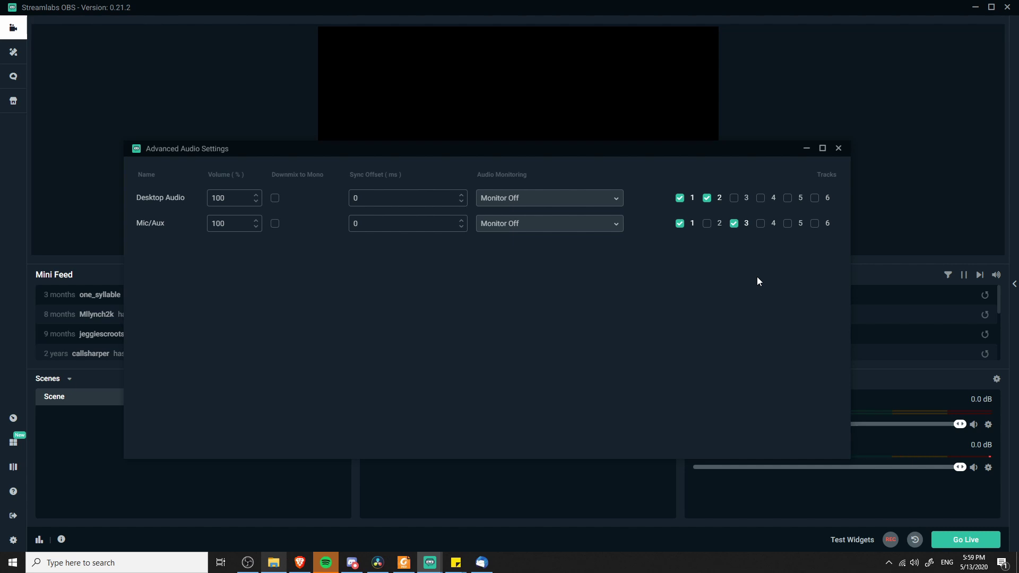
pyautogui.click(838, 148)
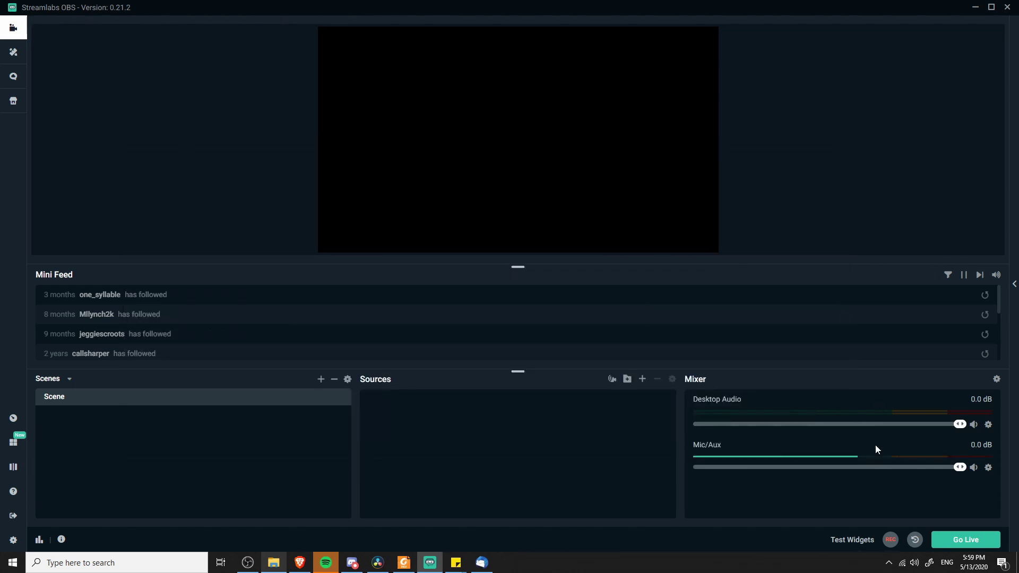
# - Start a test recording with the REC button
pyautogui.click(894, 548)
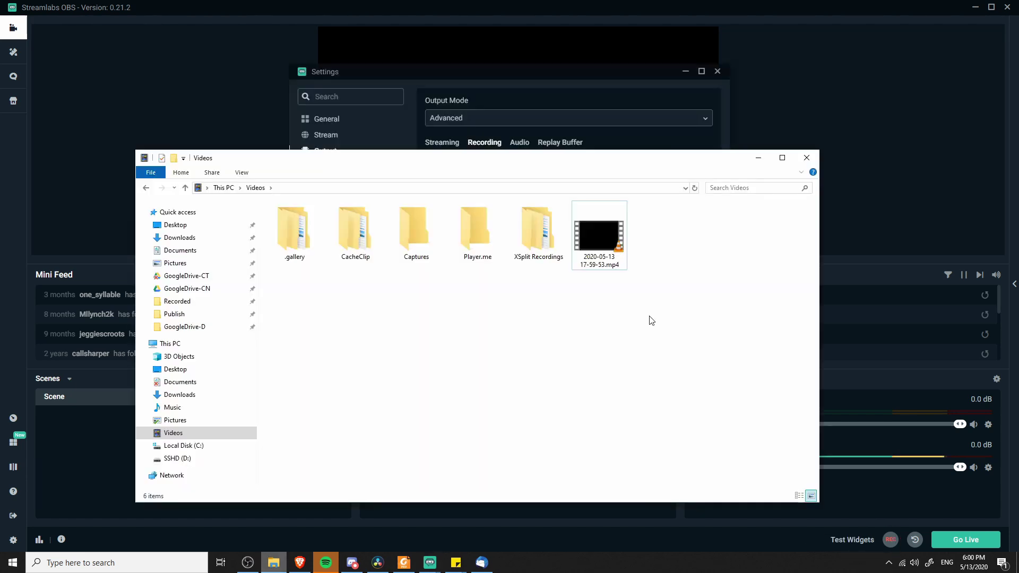
pyautogui.click(611, 214)
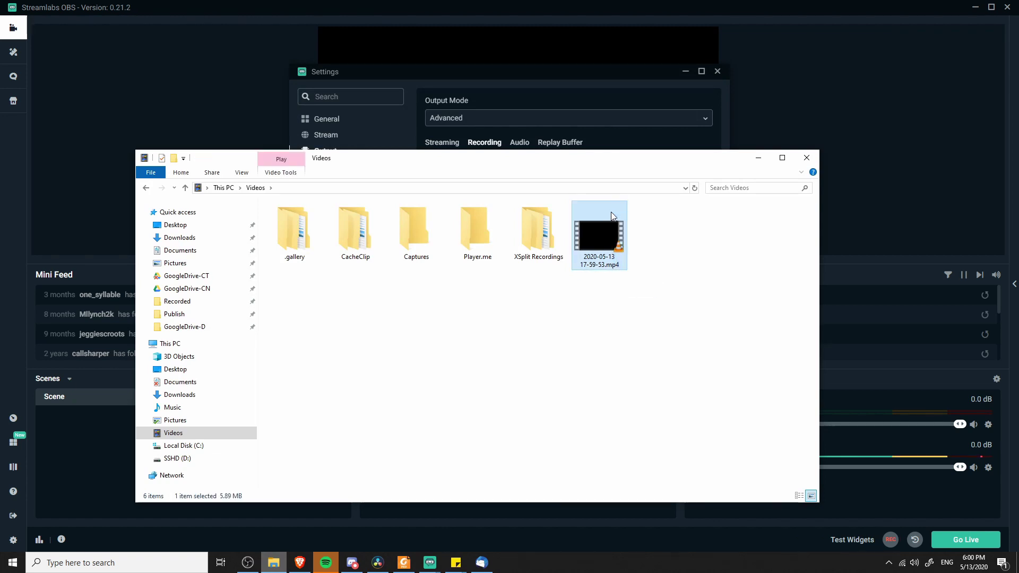
pyautogui.moveTo(615, 241)
pyautogui.mouseDown()
pyautogui.moveTo(399, 456)
pyautogui.moveTo(377, 563)
pyautogui.moveTo(373, 401)
pyautogui.moveTo(368, 421)
pyautogui.moveTo(353, 417)
pyautogui.moveTo(361, 417)
pyautogui.mouseUp()
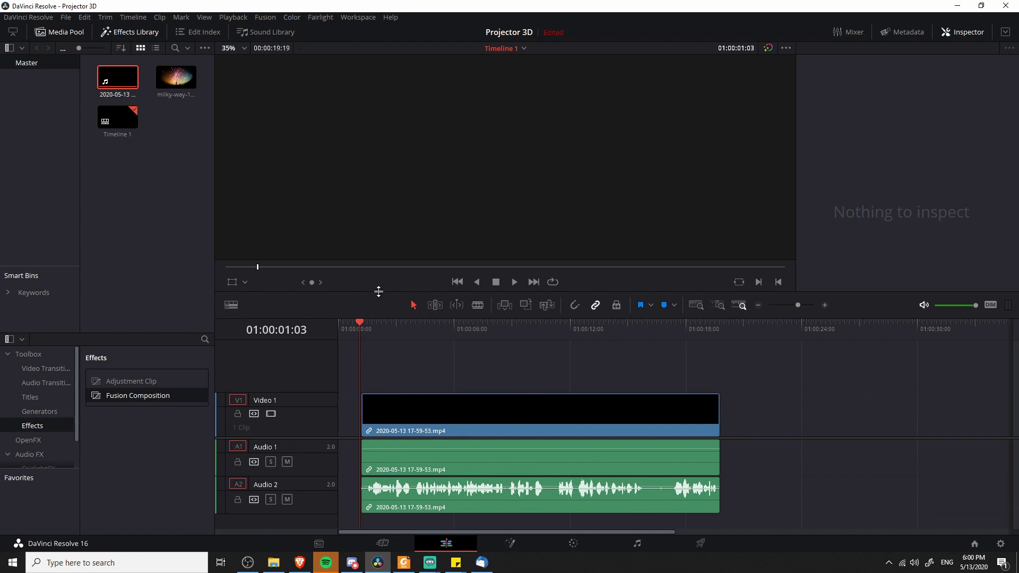
# - Enlarge the timeline and play back the recording to check its two audio tracks
pyautogui.moveTo(389, 216); pyautogui.dragTo(392, 205)
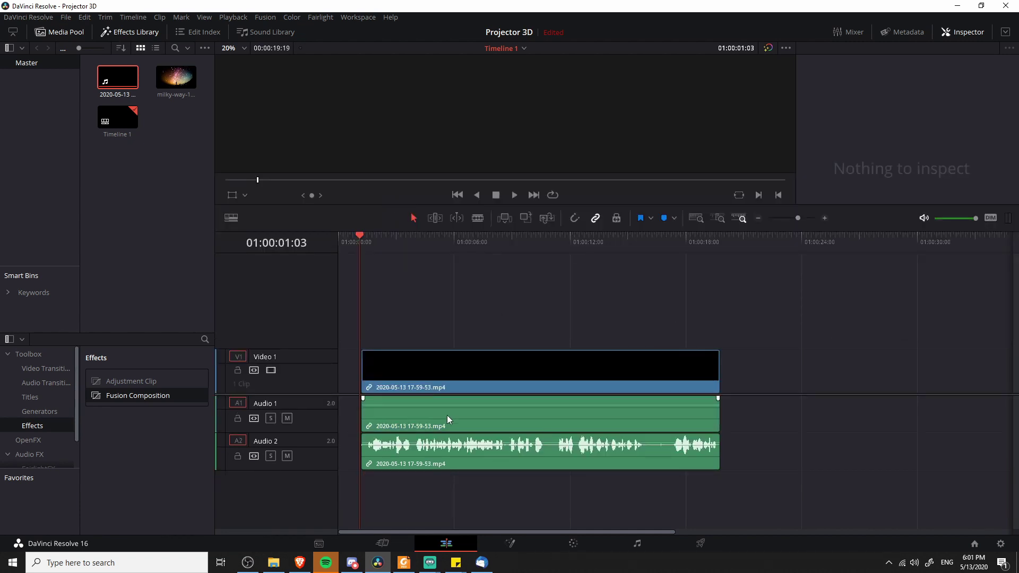
pyautogui.click(820, 441)
pyautogui.press('Right')
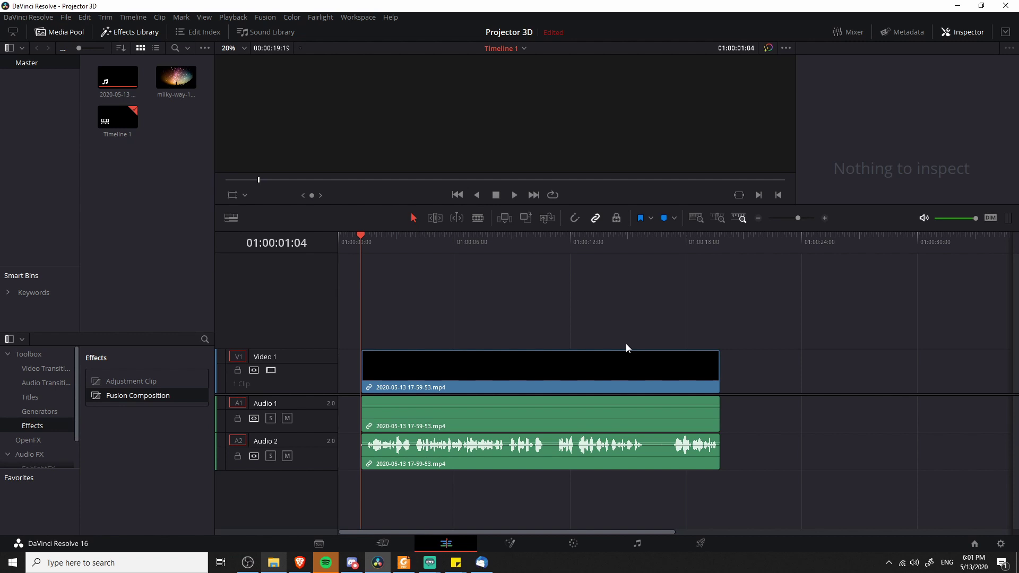
pyautogui.press('space')
pyautogui.press('space')
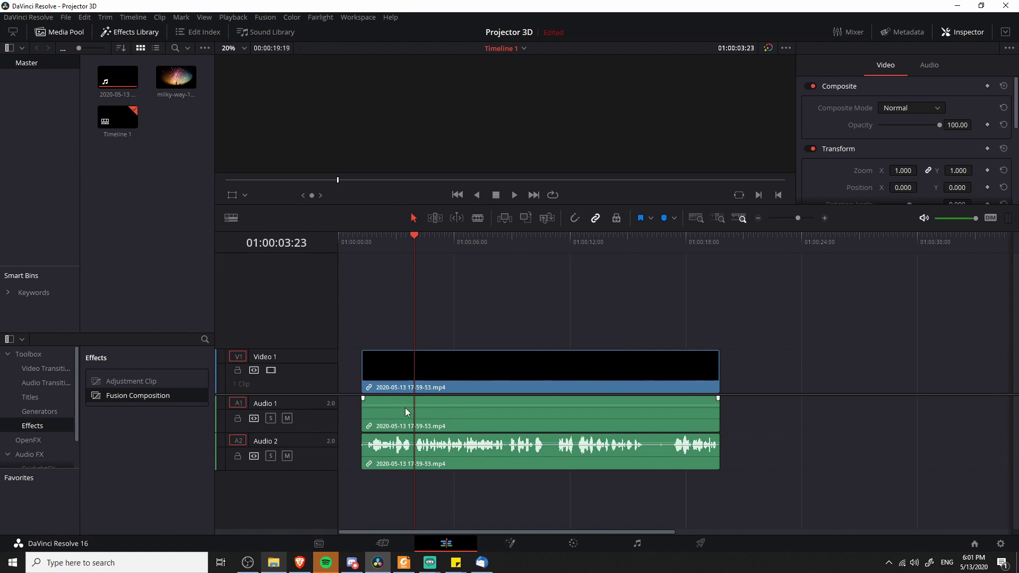
pyautogui.press('Left')
pyautogui.press('Left')
pyautogui.press('Left')
pyautogui.scroll(1, 537, 350)
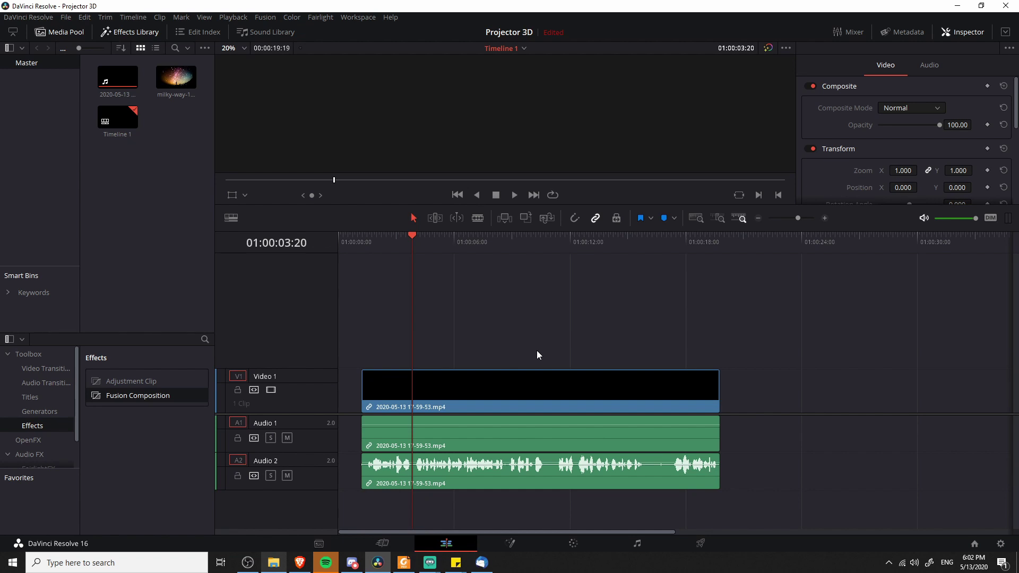
pyautogui.hotkey('alt', 'Tab')
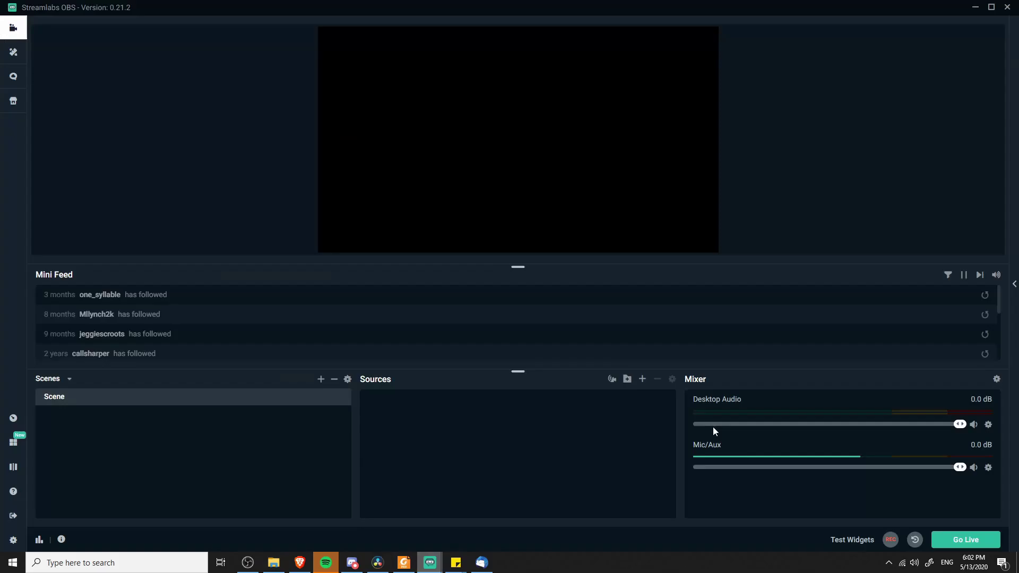